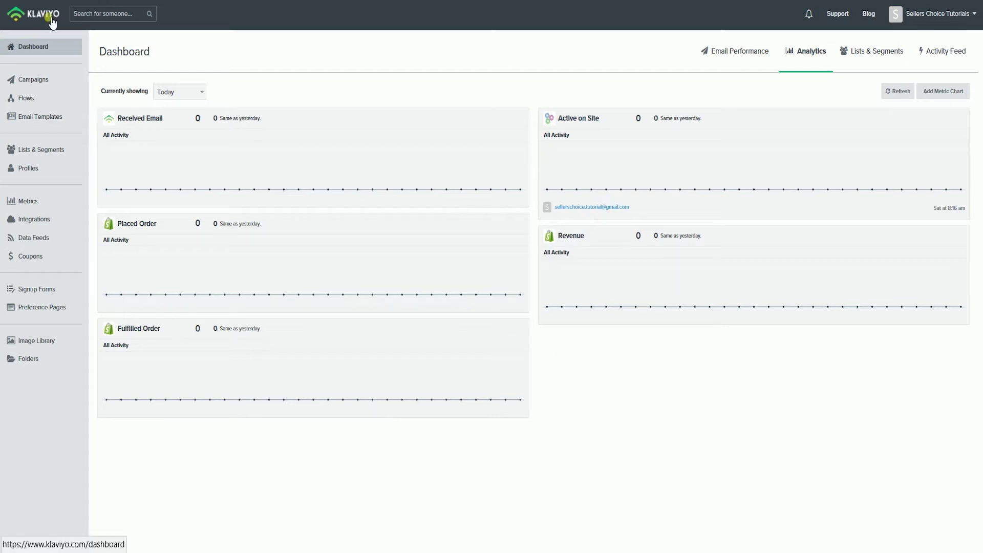
Step: Start a new email campaign from the Campaigns page
click(45, 82)
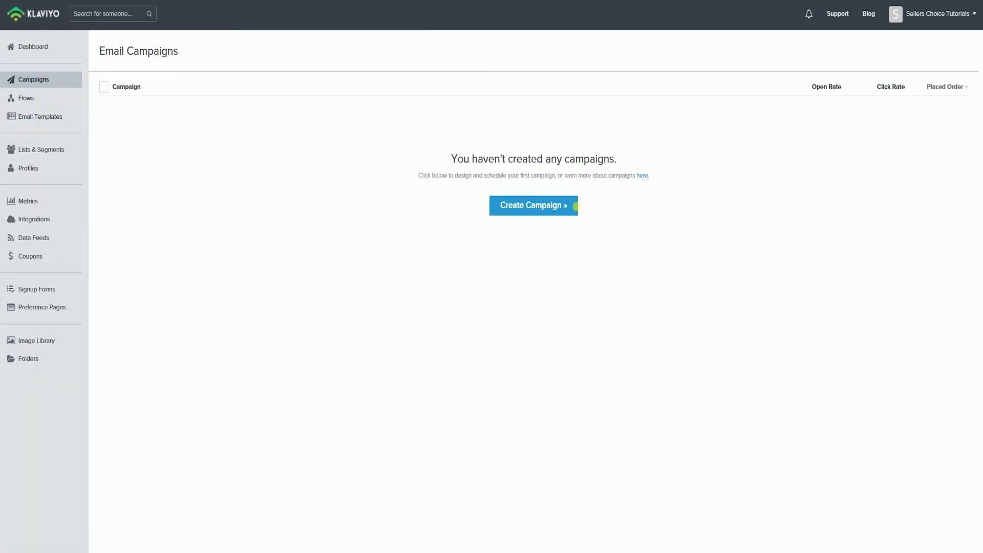
click(569, 207)
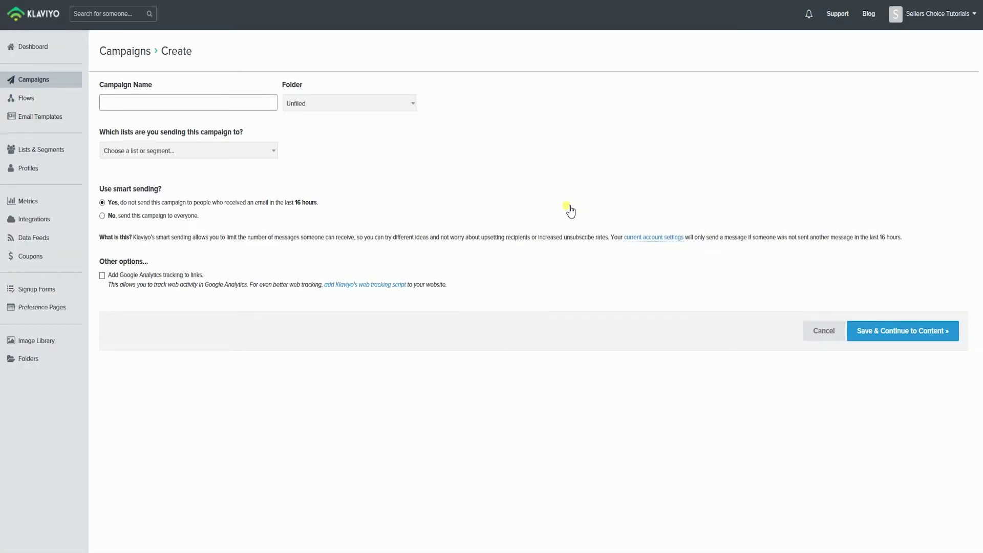
Step: Name the campaign 'Test Campaign', file it in a new 'Test Folder', and enable Google Analytics link tracking
click(223, 102)
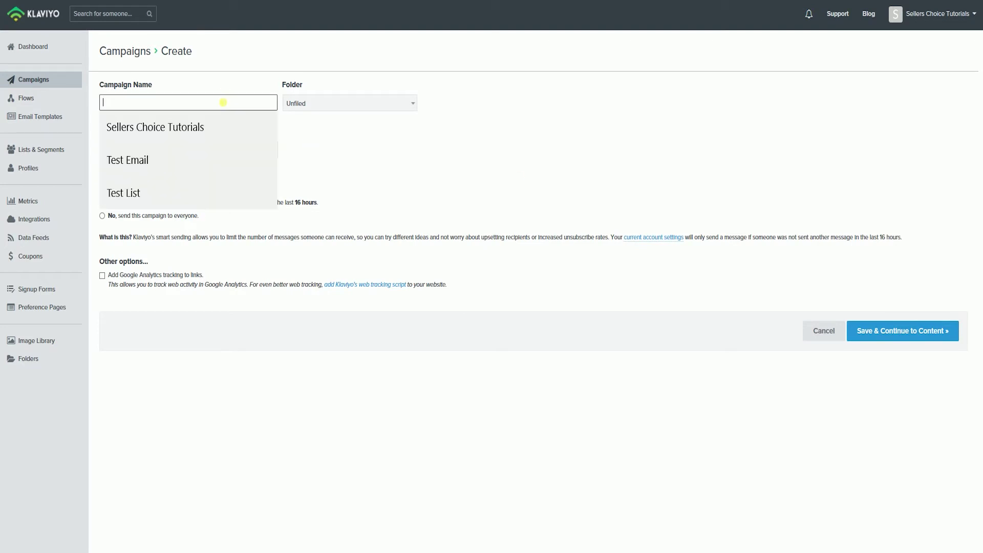
text(Test Campa)
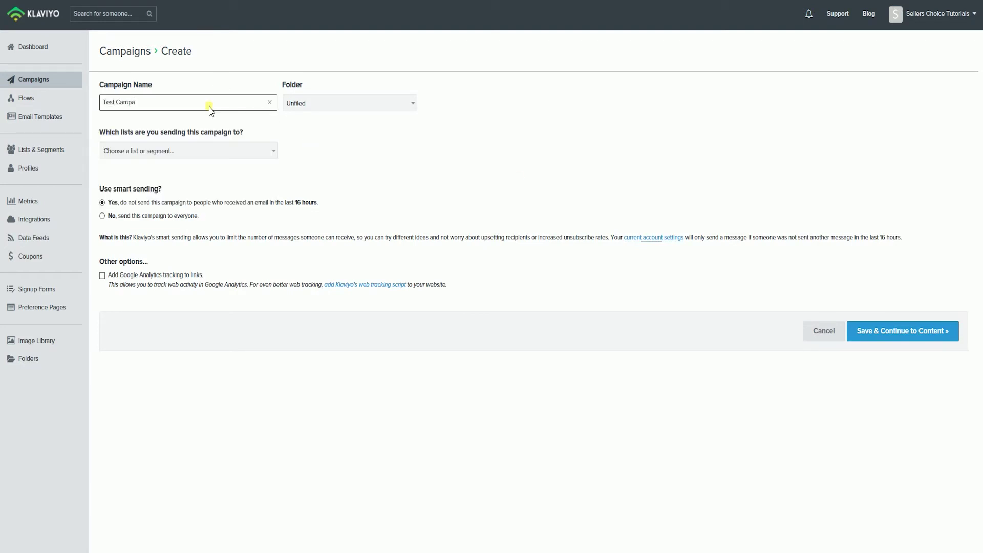
text(ign)
click(311, 105)
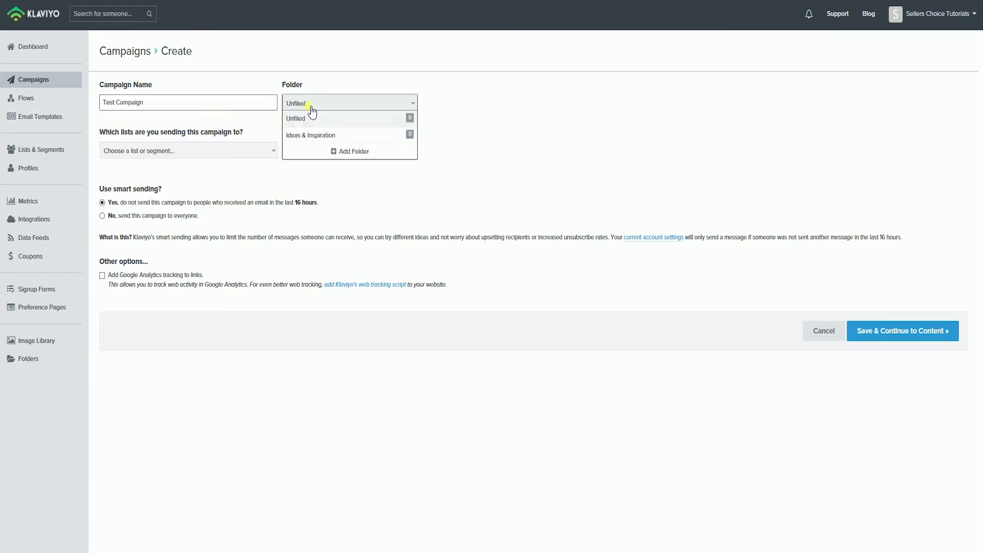
click(312, 149)
click(442, 134)
text(Test Folder)
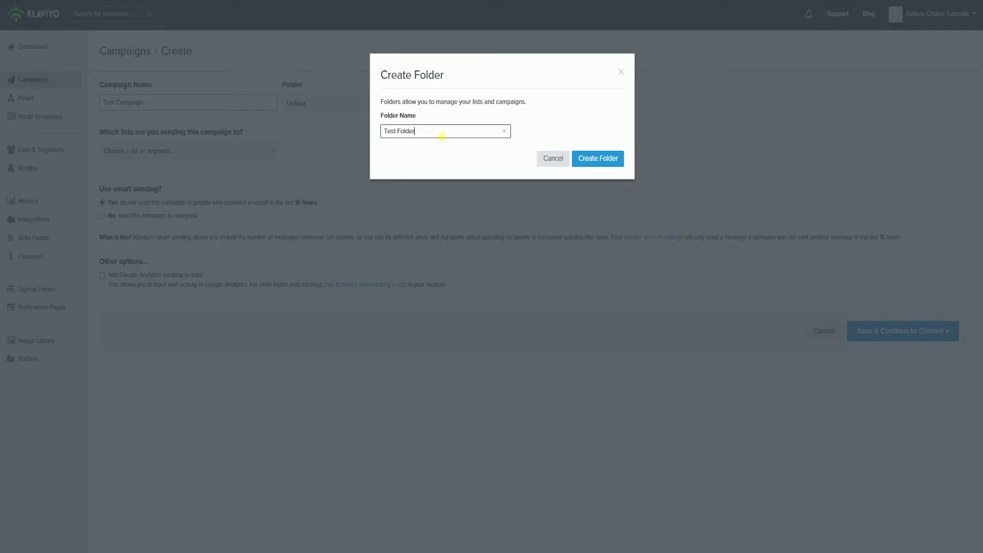
click(618, 160)
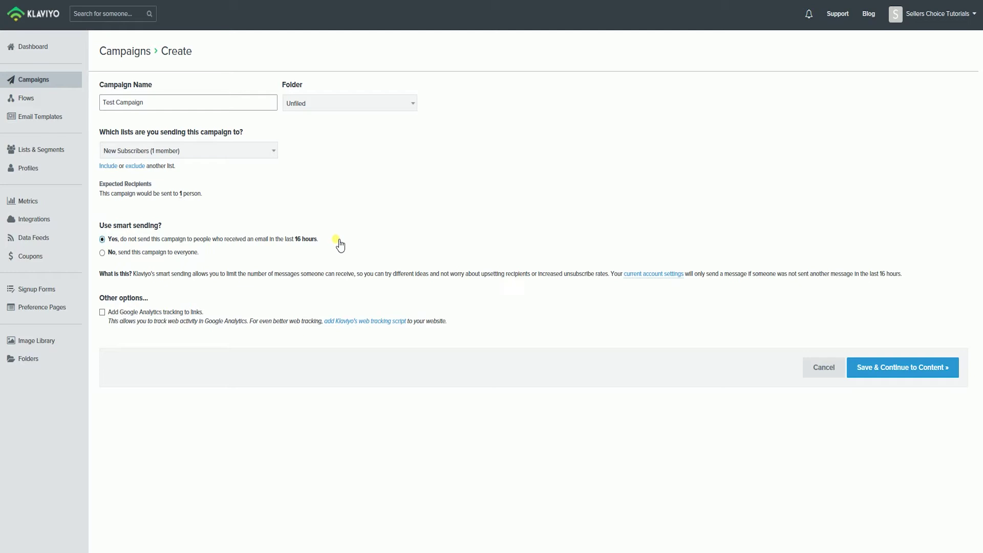
click(167, 316)
click(167, 316)
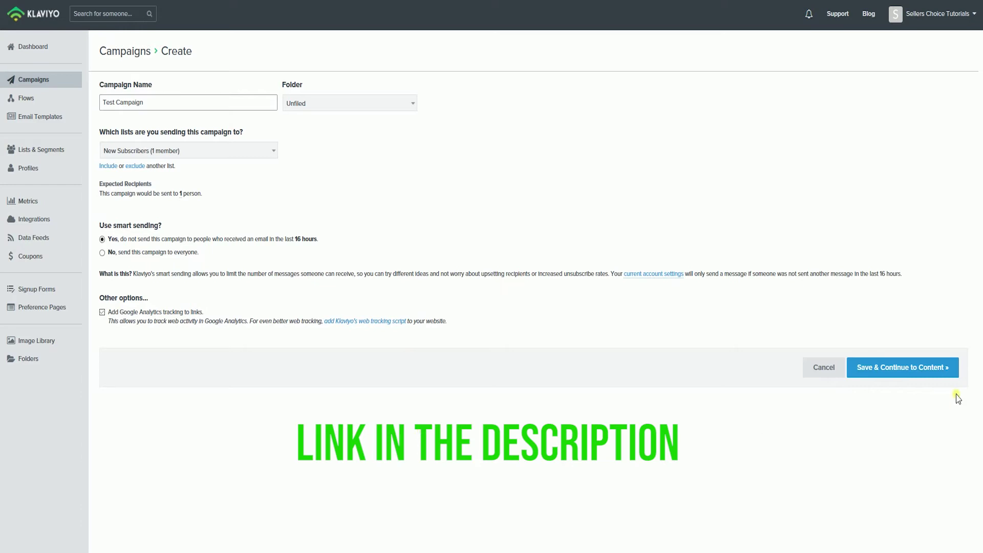
Step: Save the campaign settings, preview the '1 - 3 Columns' template, and use it as the email layout
click(929, 372)
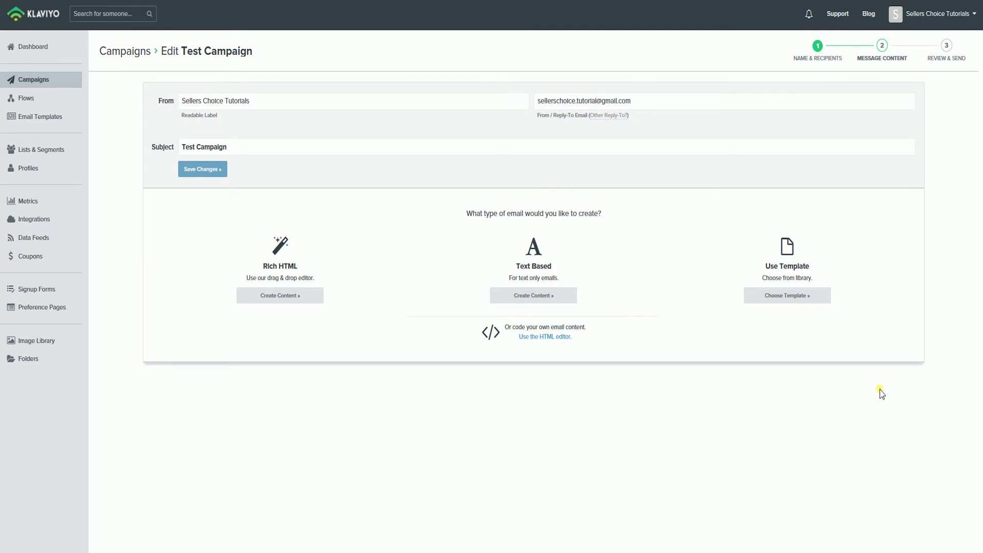
click(296, 299)
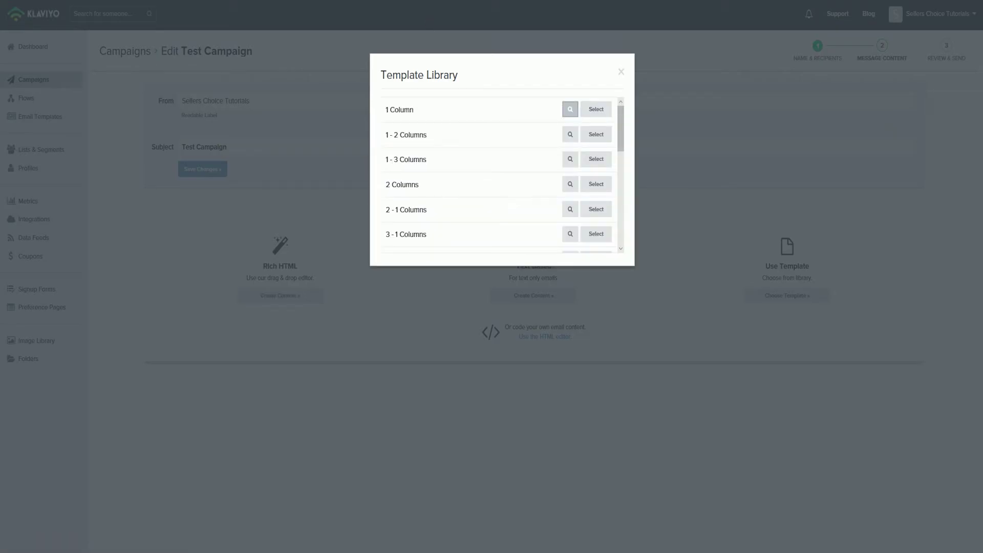
click(574, 159)
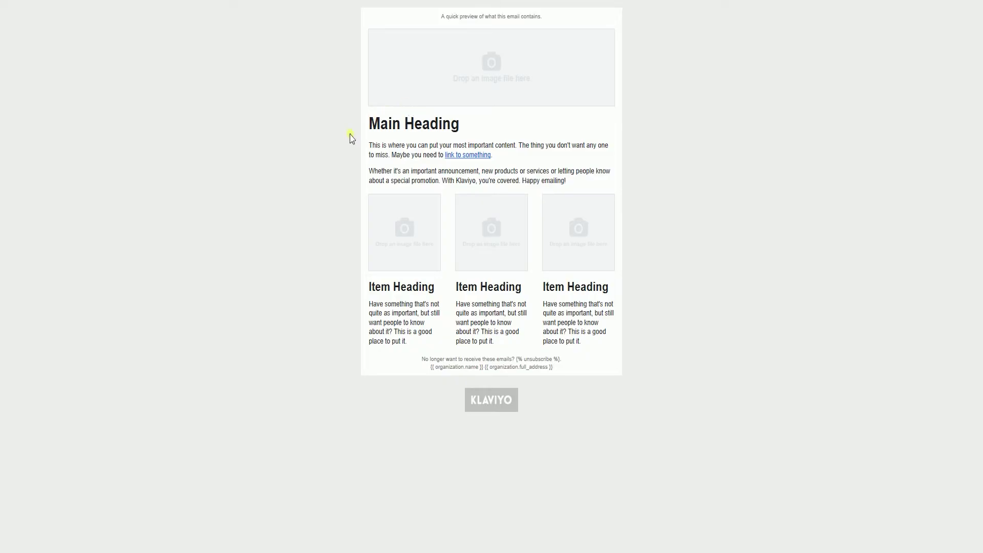
key(ctrl+w)
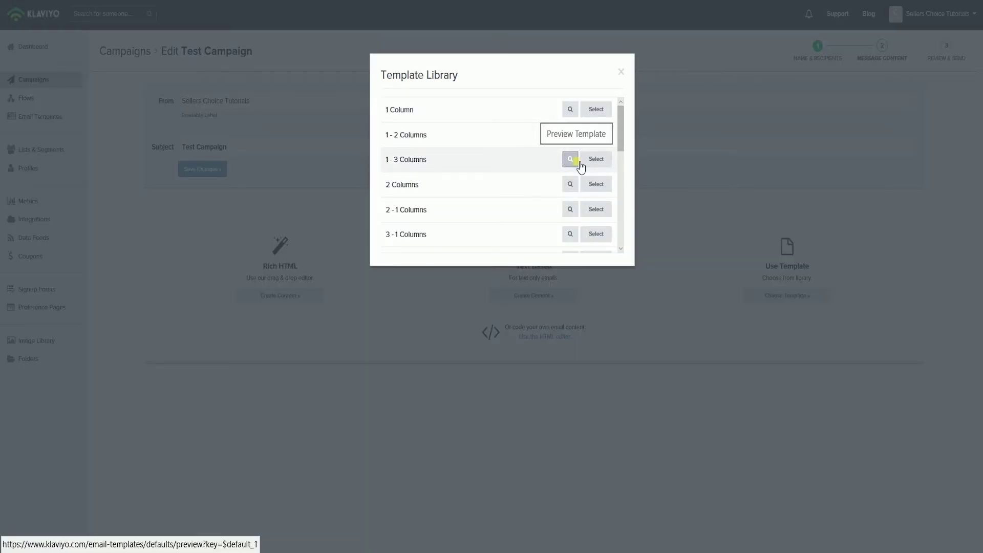
click(589, 158)
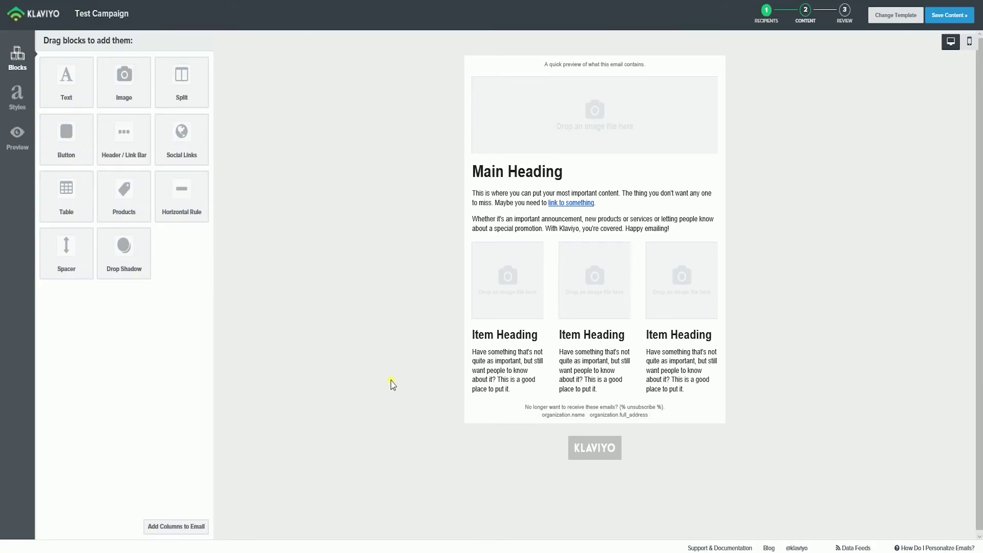
mouse_move(507, 360)
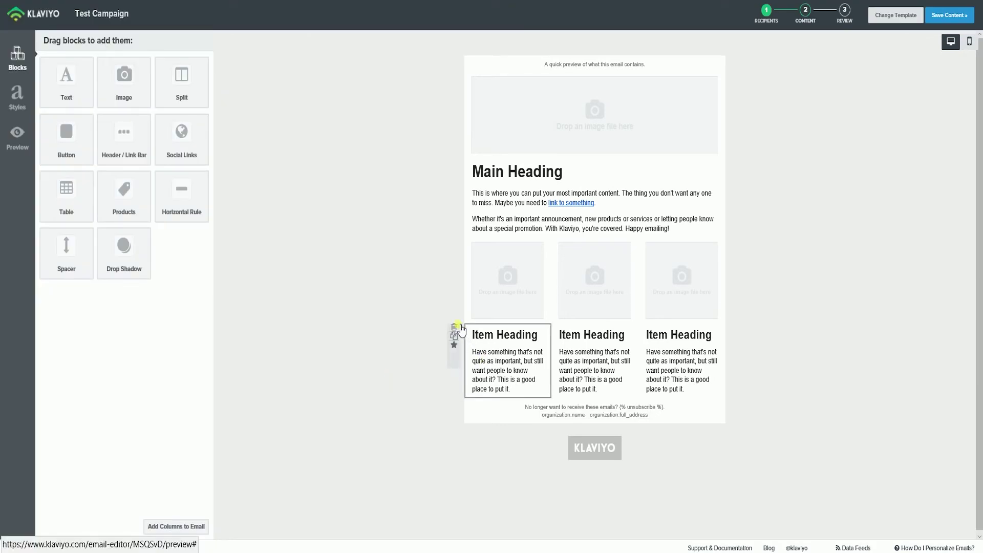
Step: Delete the first column's item heading and drop a new text block there
click(454, 327)
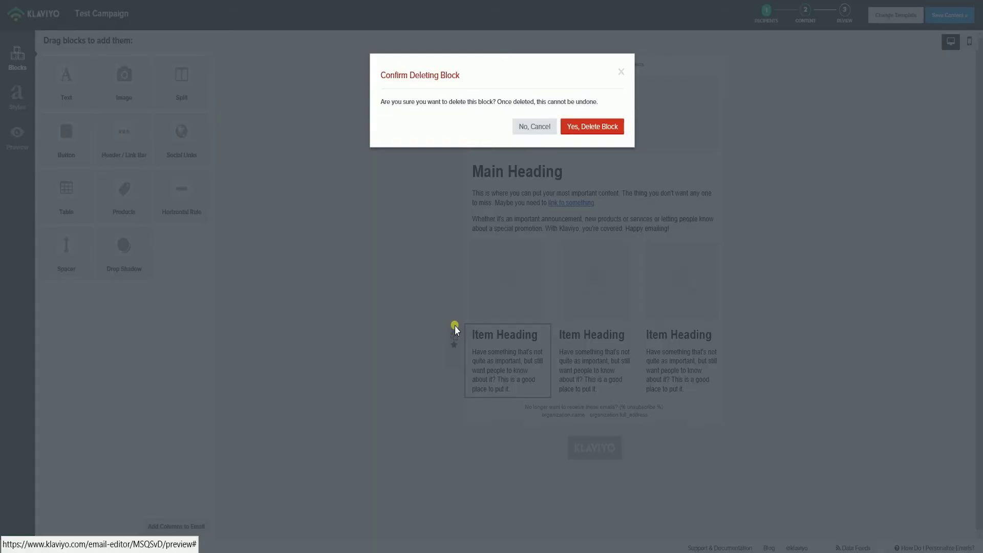
click(569, 131)
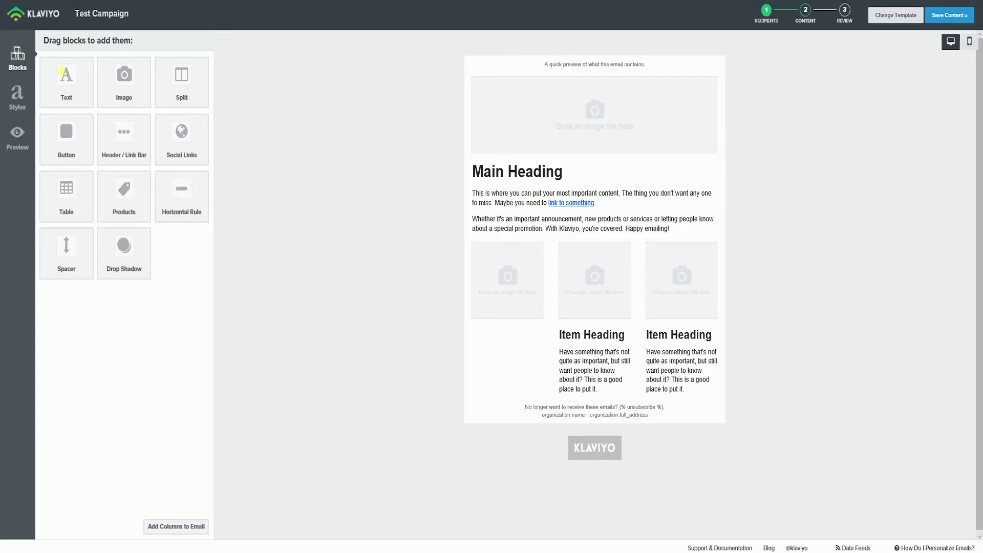
drag(66, 82, 489, 345)
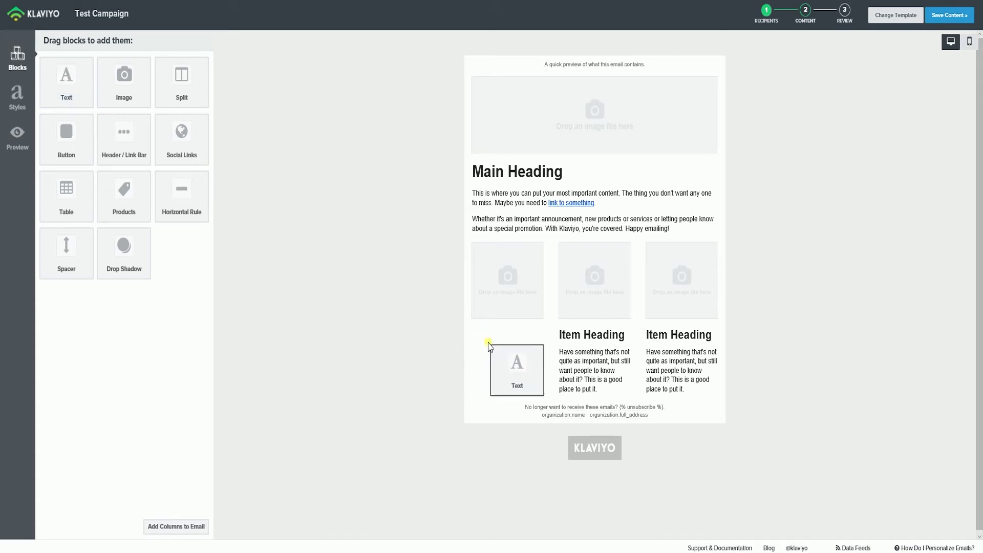
drag(489, 346, 495, 322)
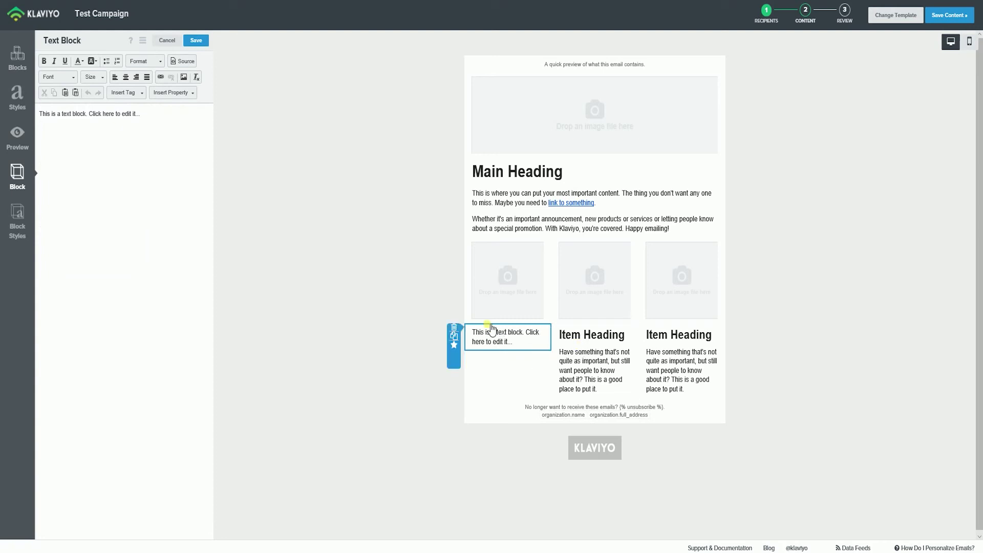
Step: Replace that text block with a duplicated Item Heading block in the left column
click(454, 326)
click(602, 126)
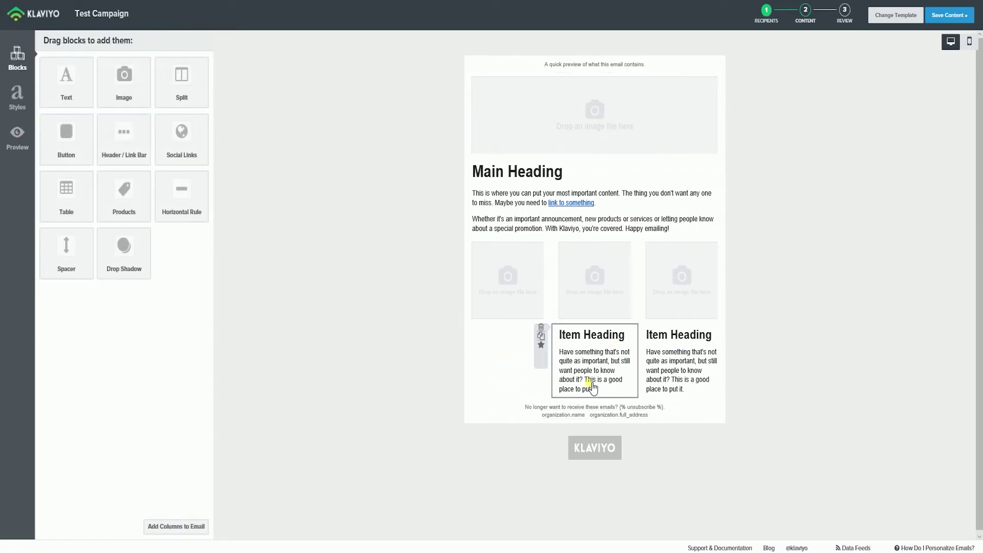
click(546, 342)
drag(556, 423, 504, 333)
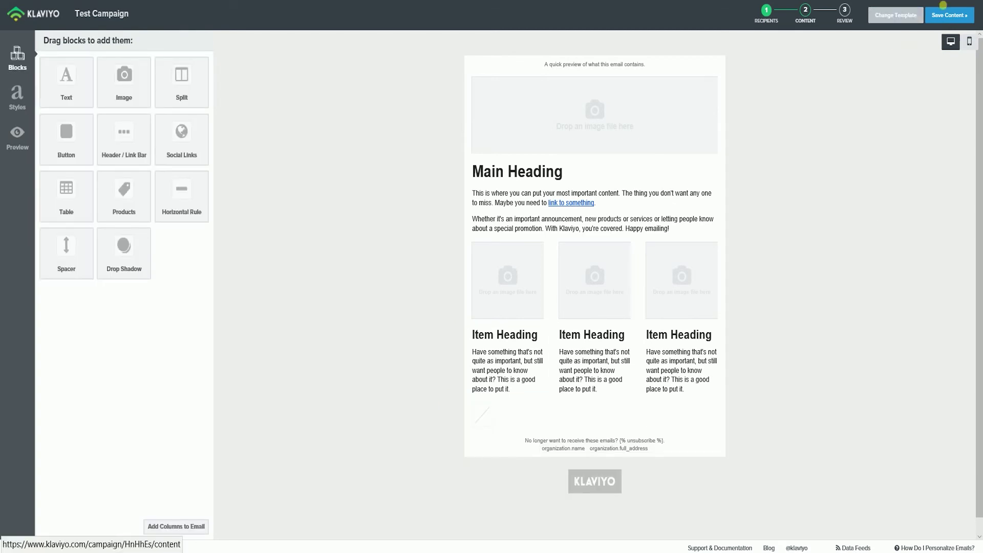
Step: Save the edited email content for Test Campaign
click(949, 20)
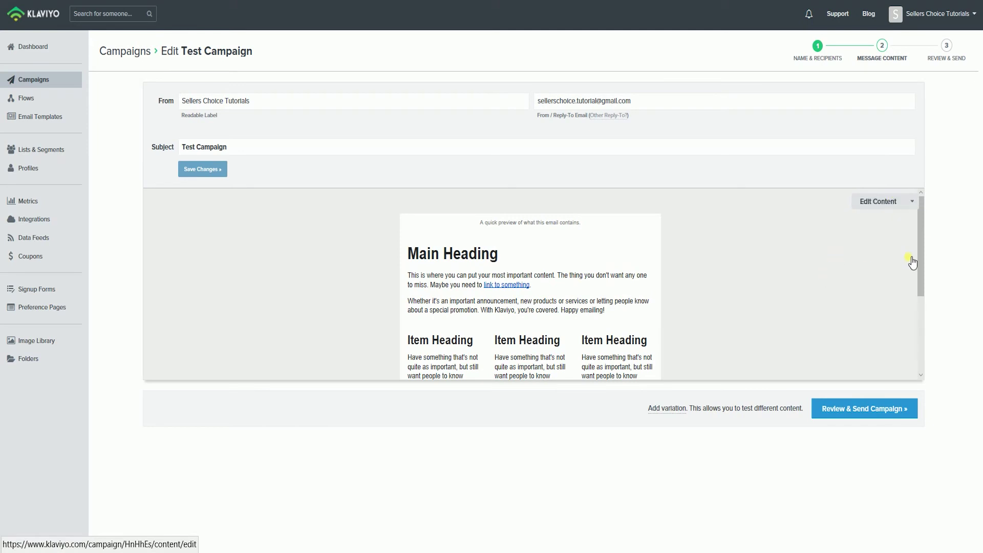
Step: Go to the review checklist and read the warning about 5 blocks with default or blank text
click(860, 409)
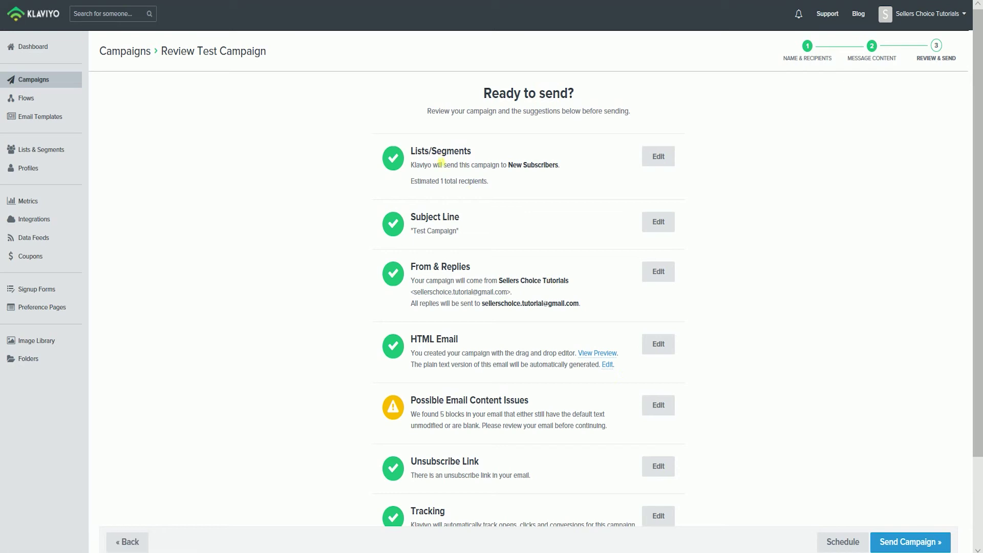
scroll(629, 187, down, 2)
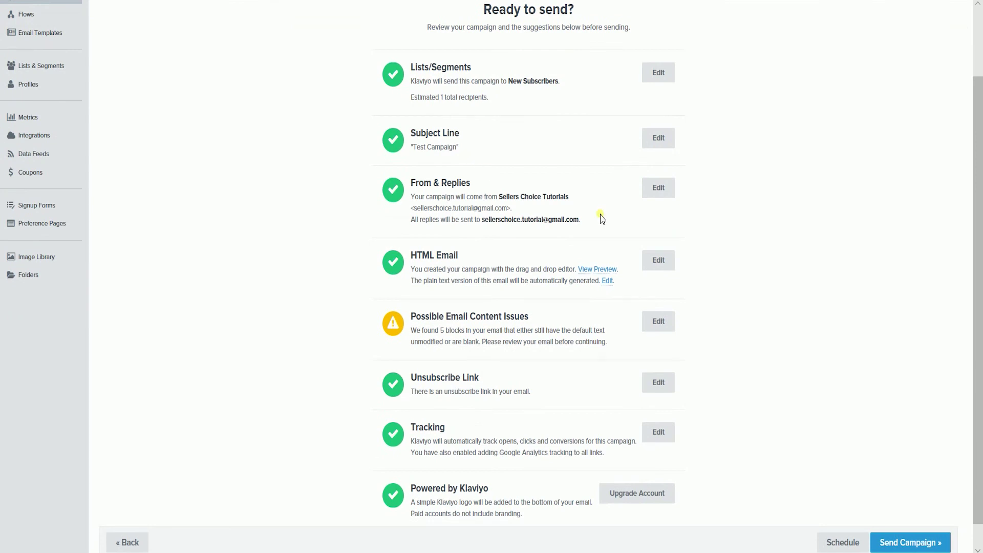
scroll(602, 219, down, 1)
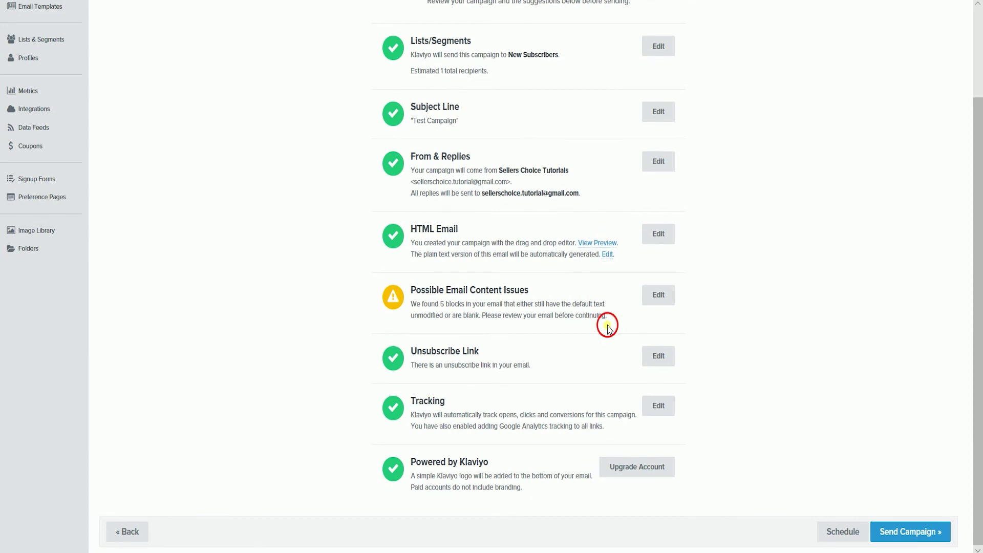
mouse_move(606, 323)
mouse_down()
mouse_move(414, 304)
mouse_move(411, 290)
mouse_up()
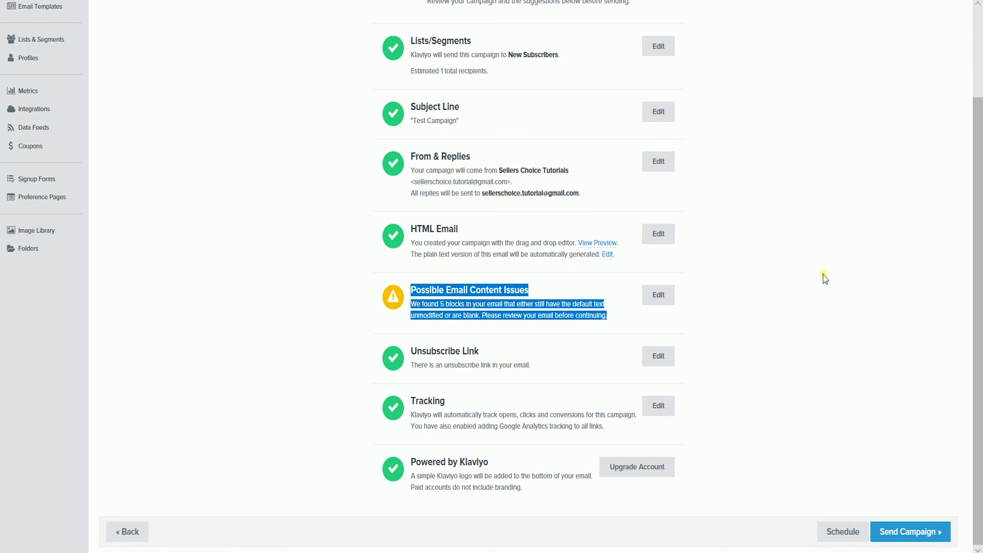
click(803, 310)
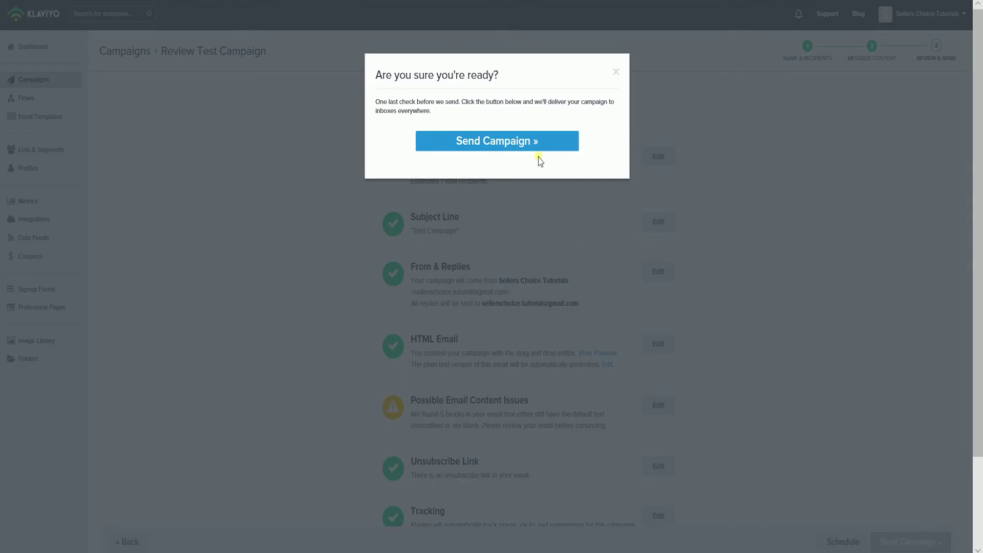
Step: Send Test Campaign to New Subscribers and confirm the send
click(531, 145)
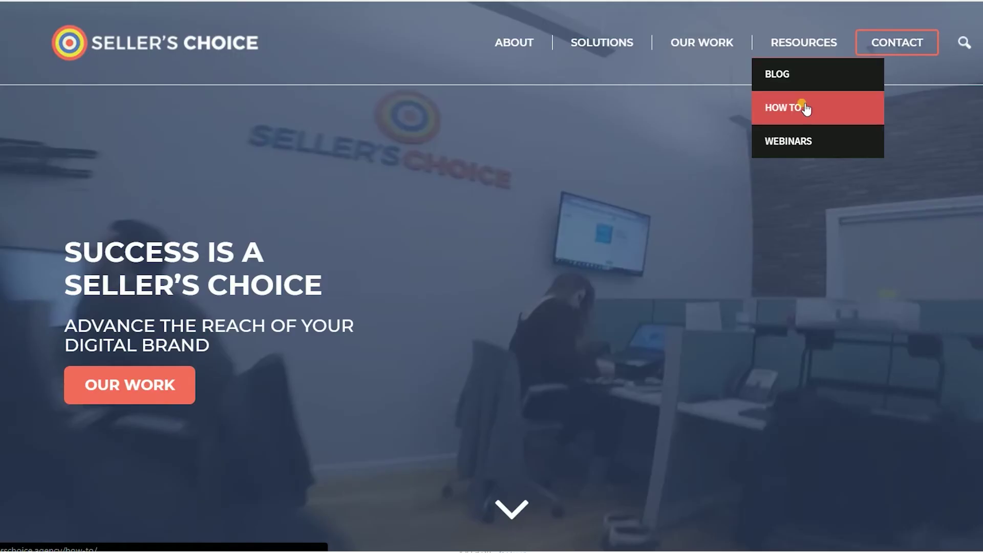
Step: Visit the Seller's Choice How To page from the Resources menu
click(711, 100)
scroll(755, 175, down, 7)
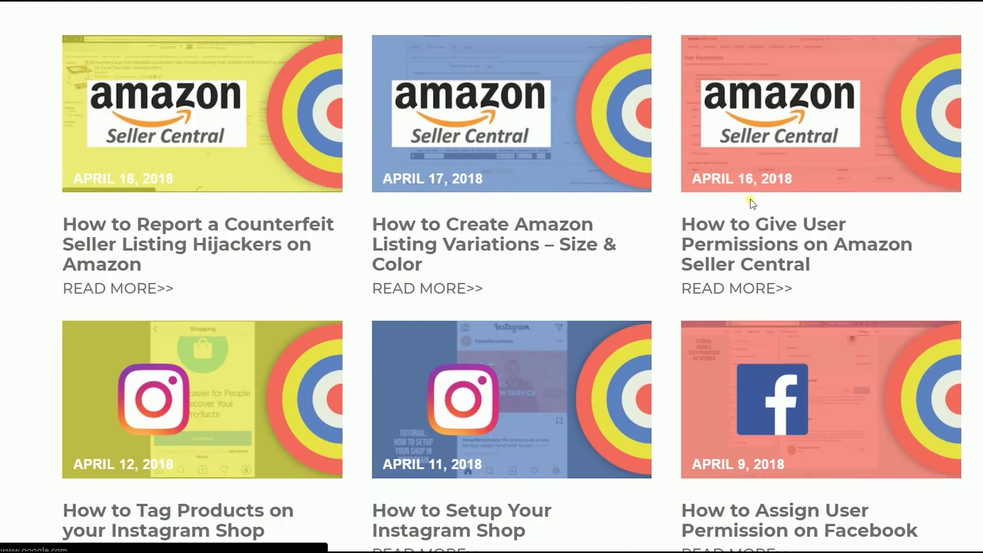
scroll(799, 122, up, 7)
Step: Browse the Seller's Choice Webinars page
click(797, 140)
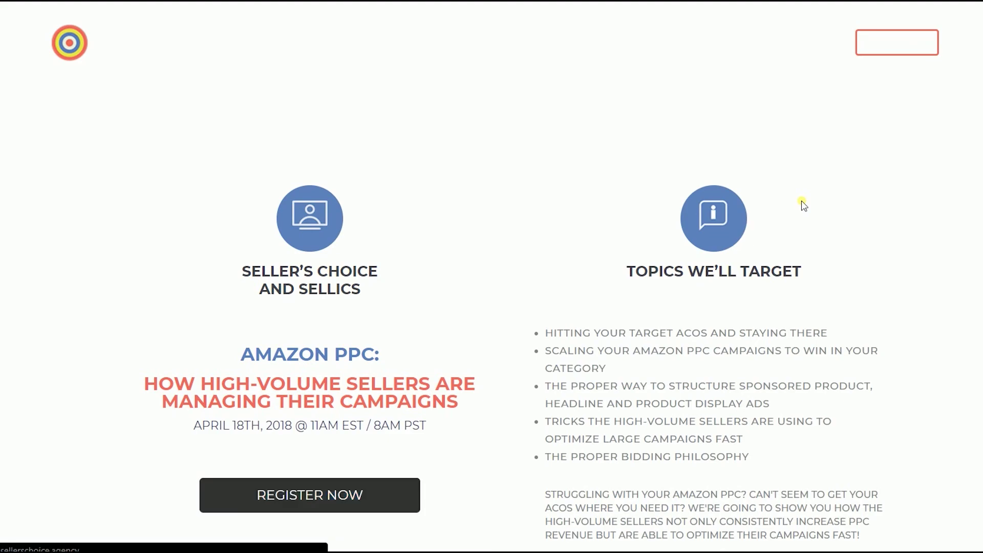
scroll(804, 205, down, 3)
scroll(829, 194, down, 2)
scroll(836, 113, up, 5)
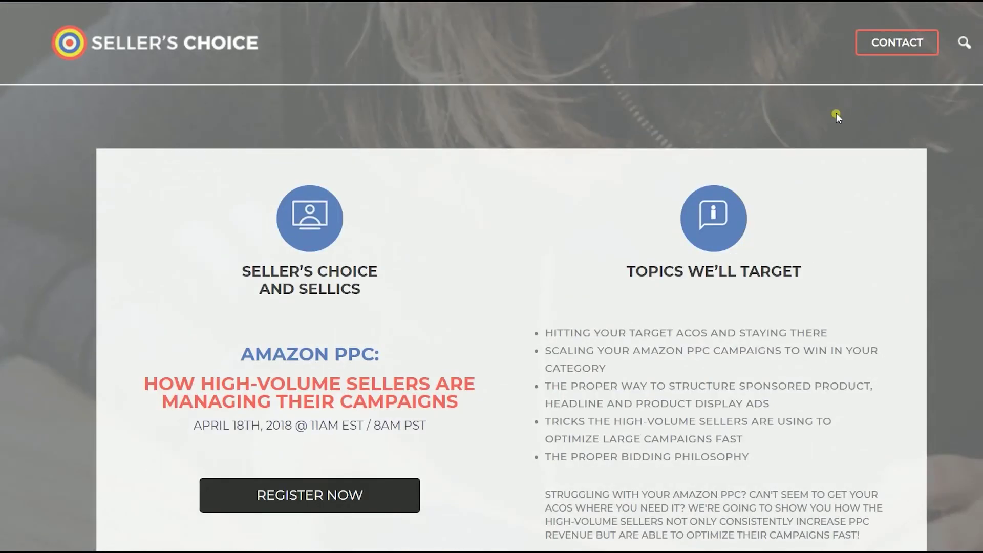
Step: Open the Blog page and scroll through its recent articles
key(alt+Left)
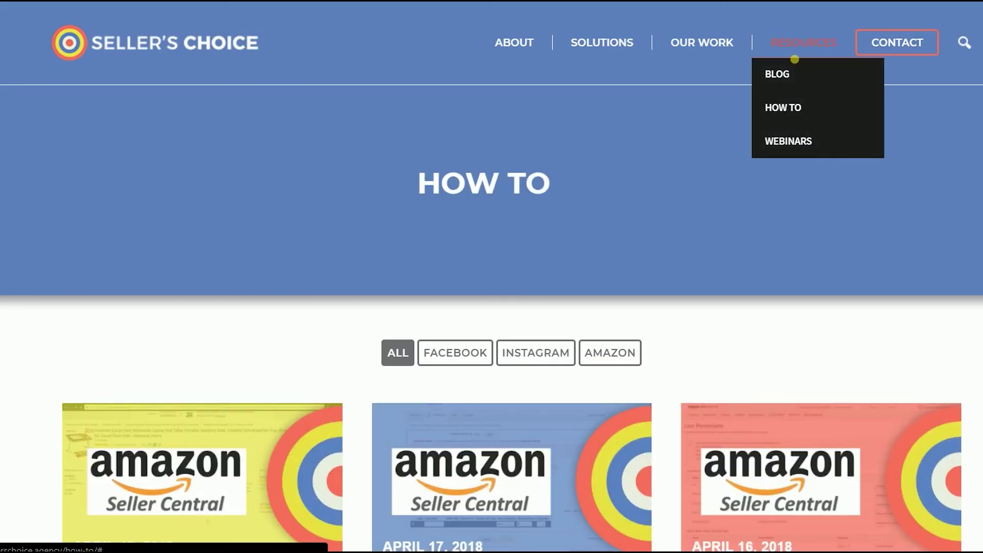
click(797, 90)
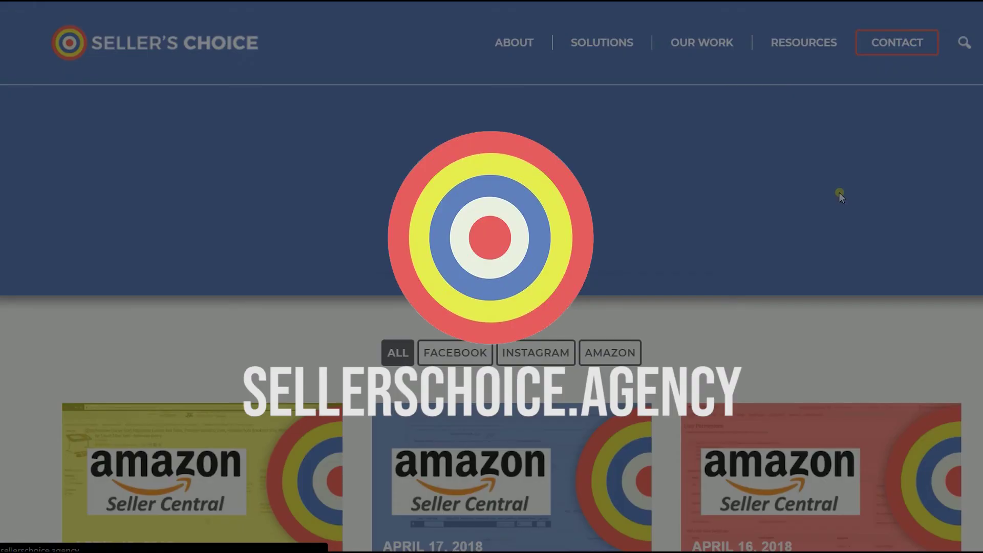
scroll(840, 194, down, 4)
scroll(839, 194, down, 4)
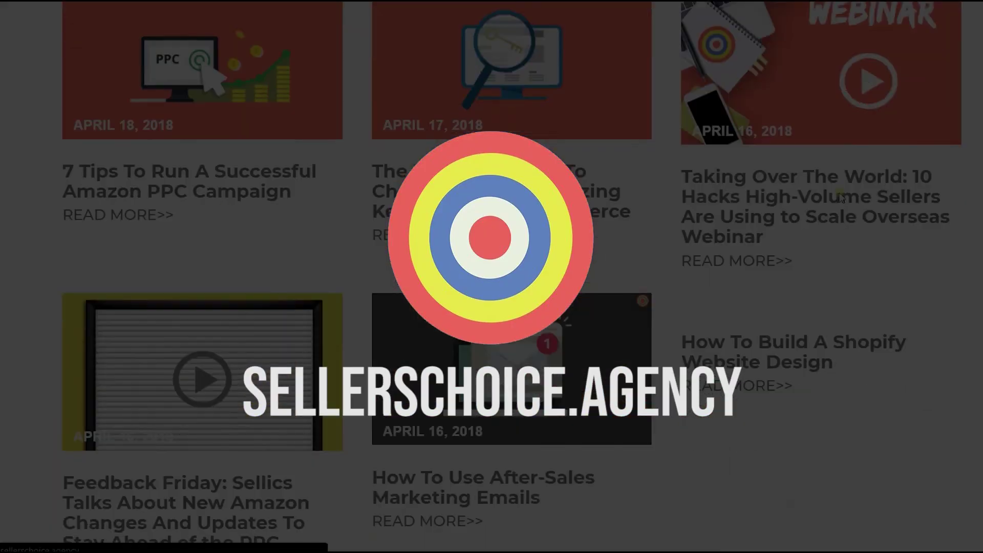
scroll(840, 193, down, 5)
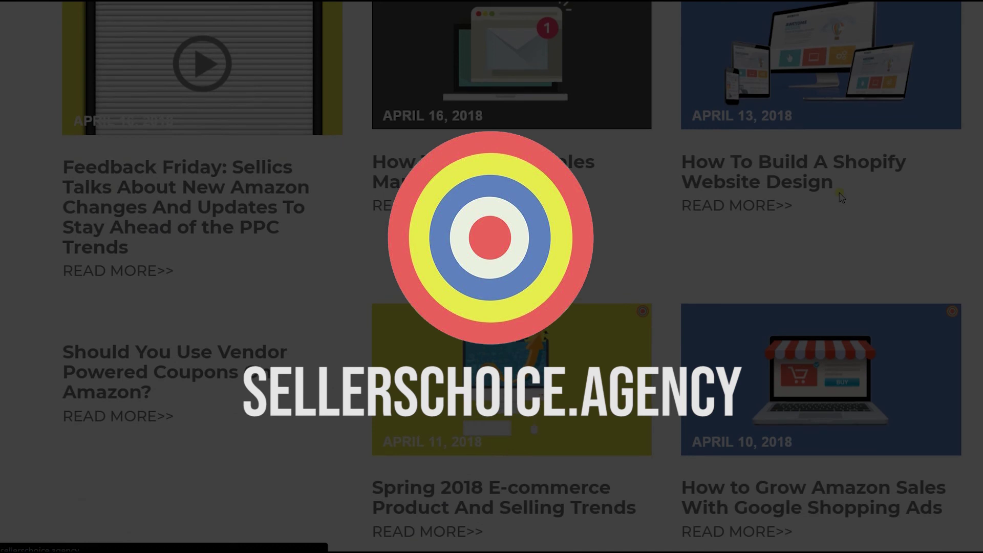
scroll(840, 195, up, 15)
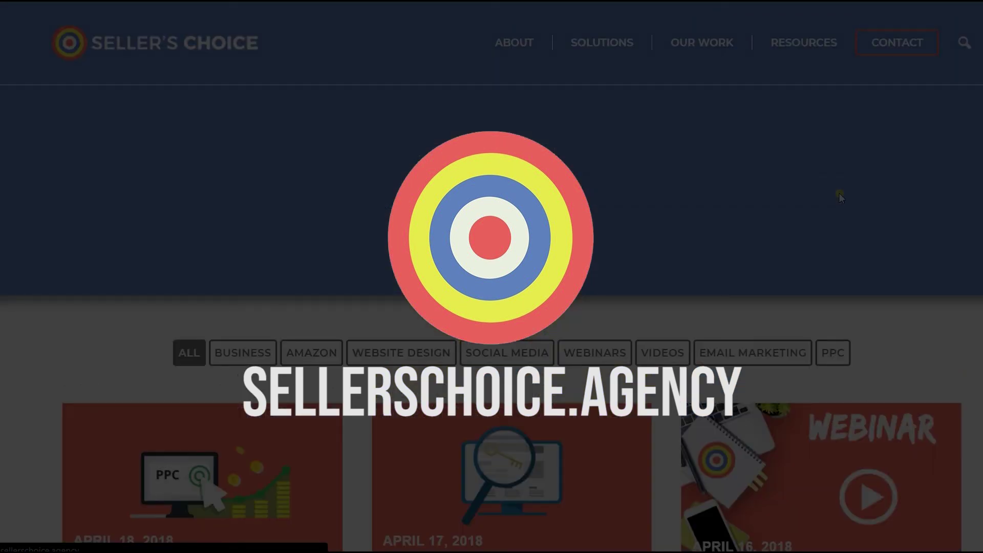